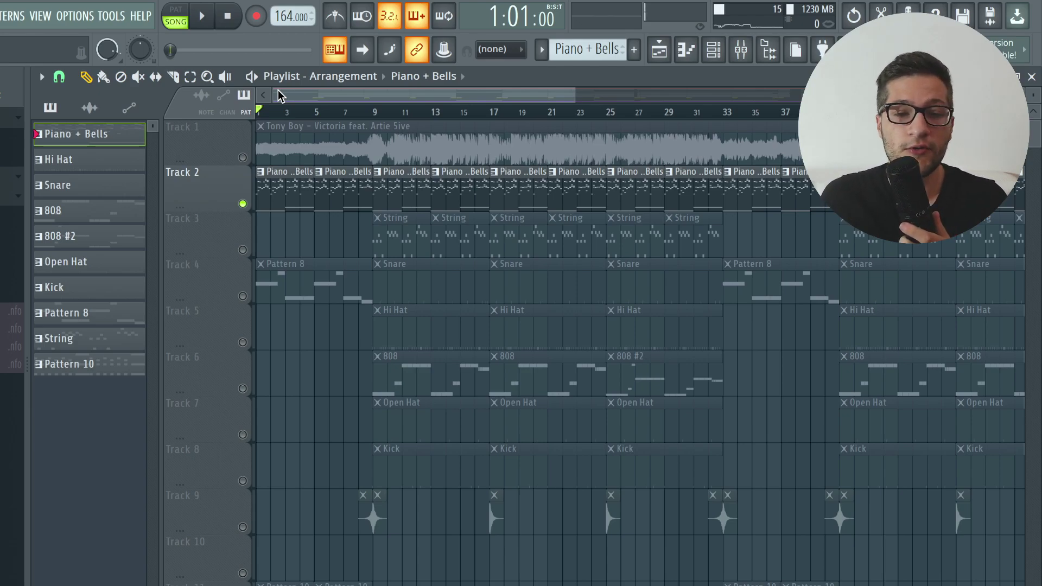
Open the Piano + Bells clip in the piano roll and review its Purity melody in pattern playback mode
double_click(283, 203)
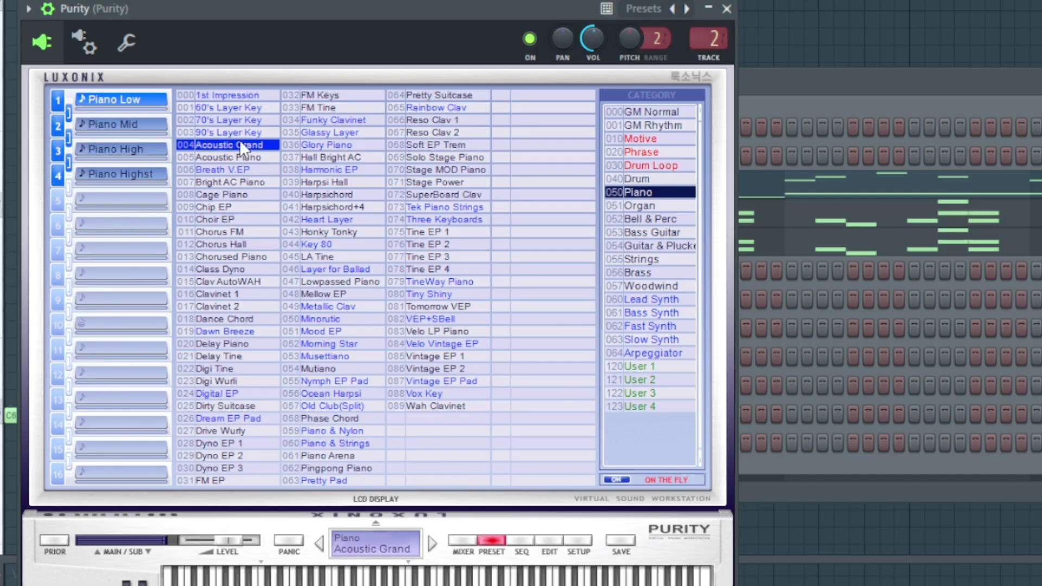
click(726, 9)
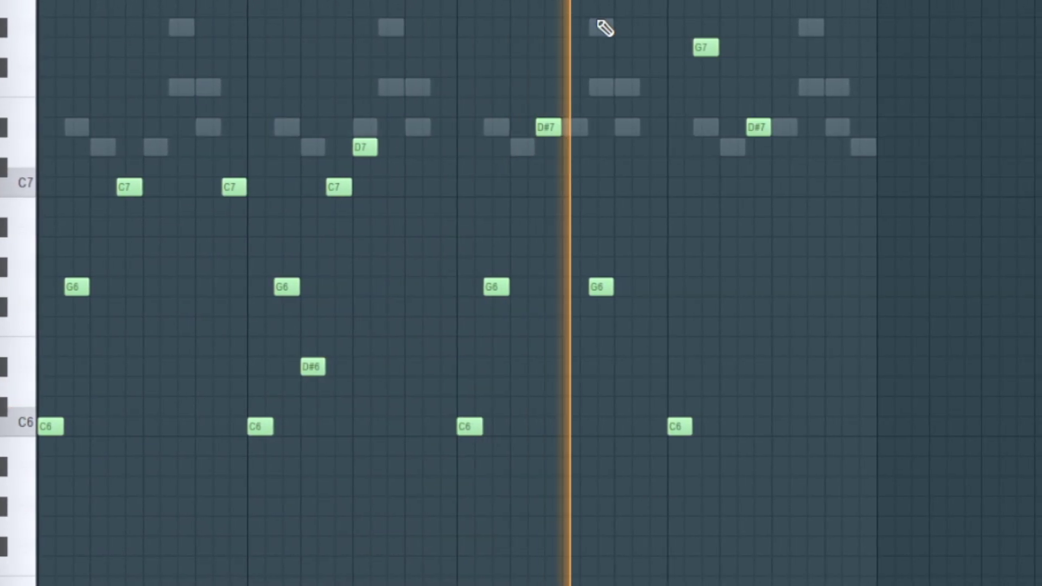
key(space)
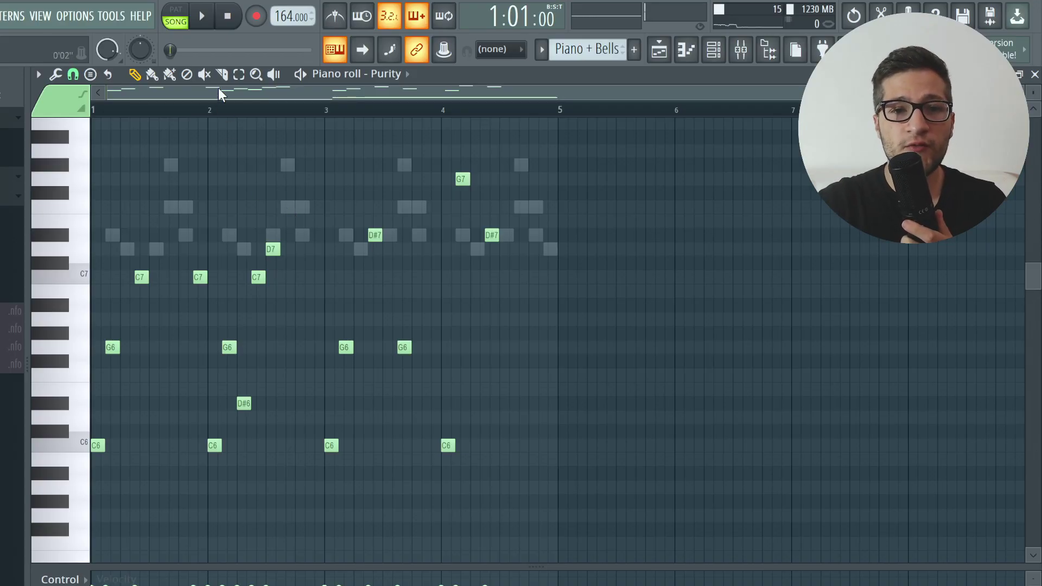
click(177, 13)
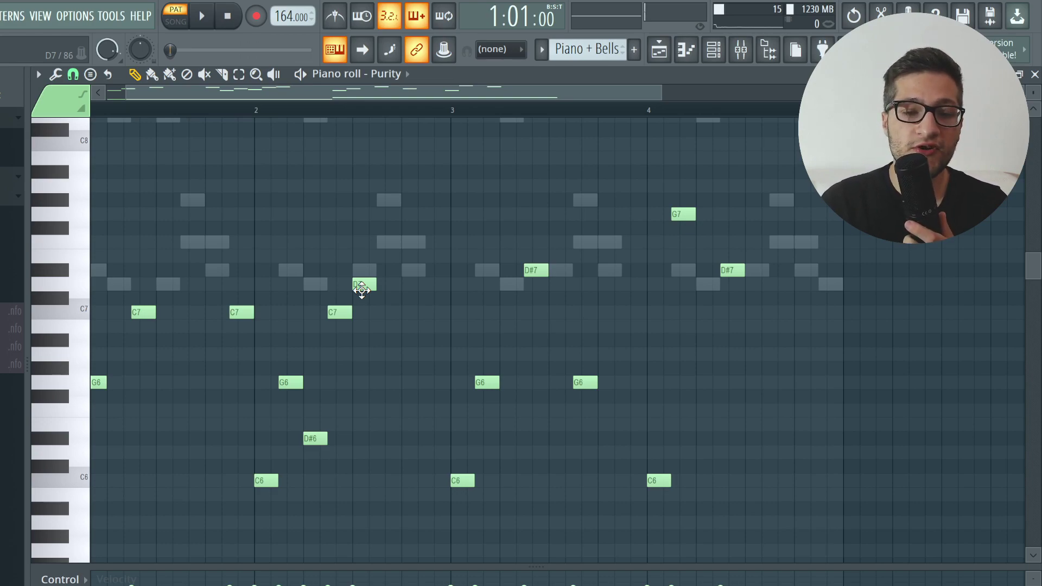
scroll(593, 303, down, 4)
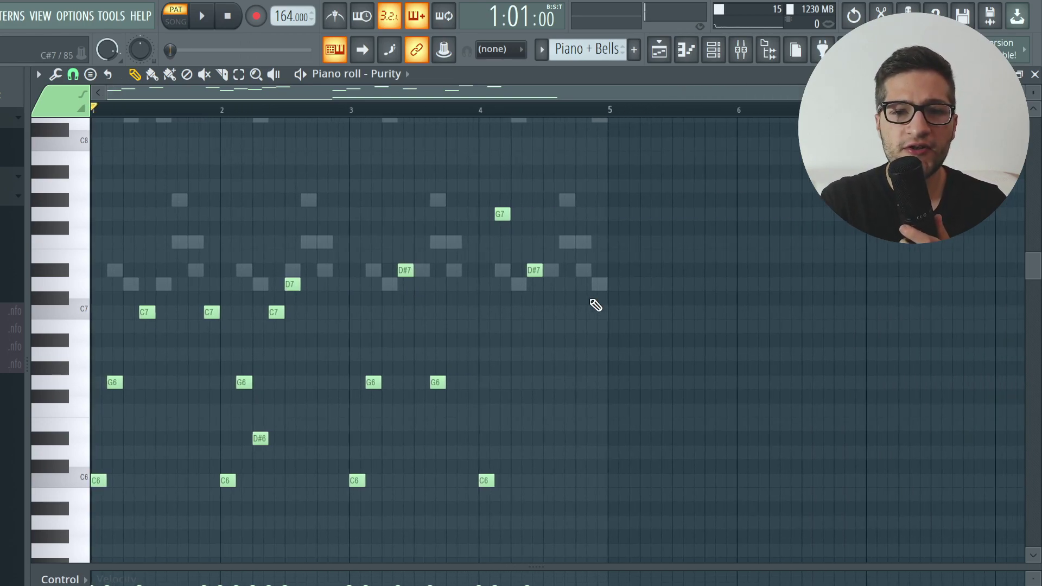
scroll(422, 282, up, 4)
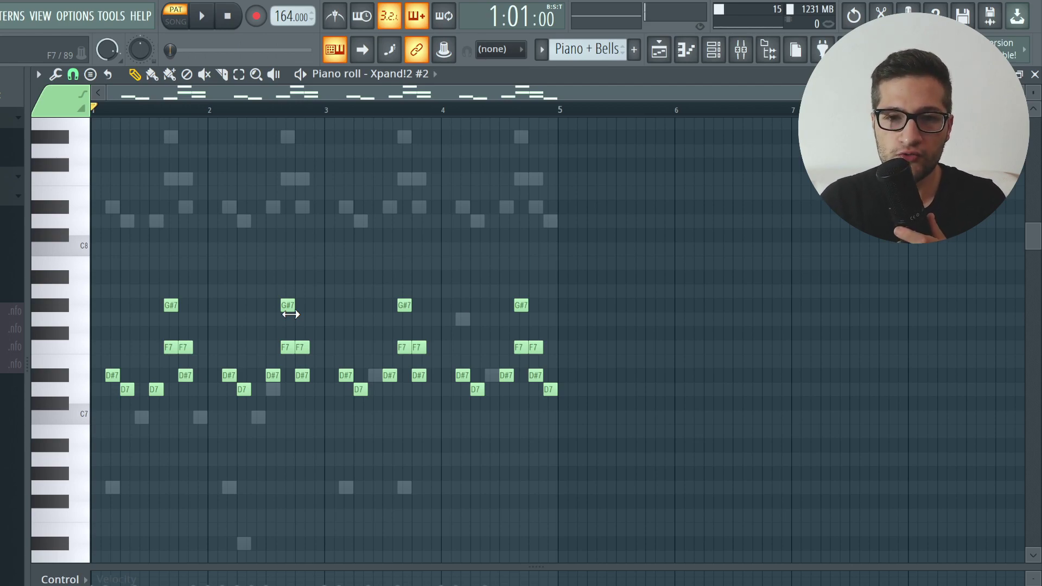
Examine the Xpand!2 #2 bell notes and the String pattern's Xpand!2 melody in the piano roll, playing the string part
ctrl+scroll(95, 316, up, 2)
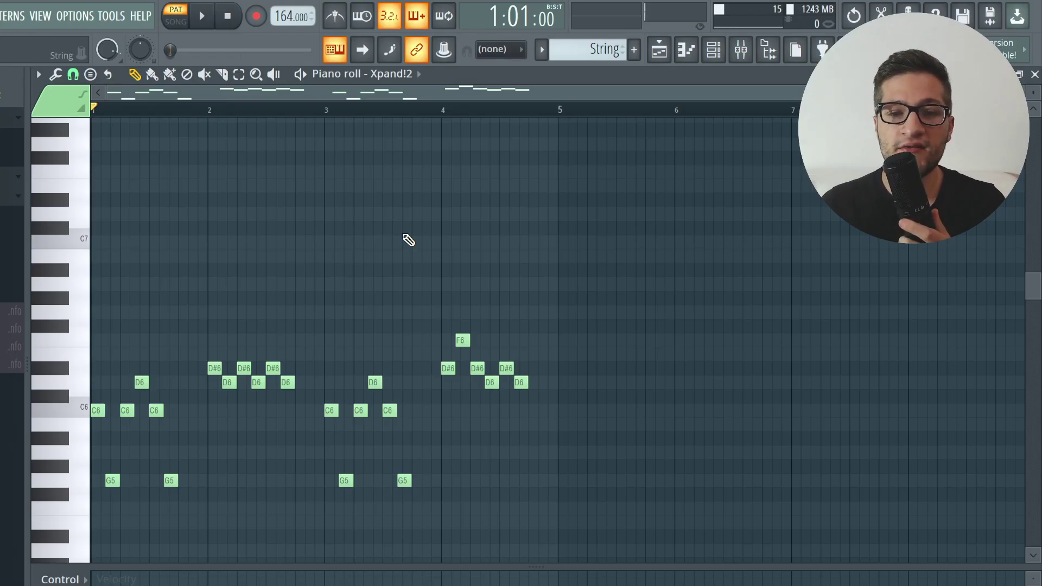
ctrl+scroll(90, 384, up, 2)
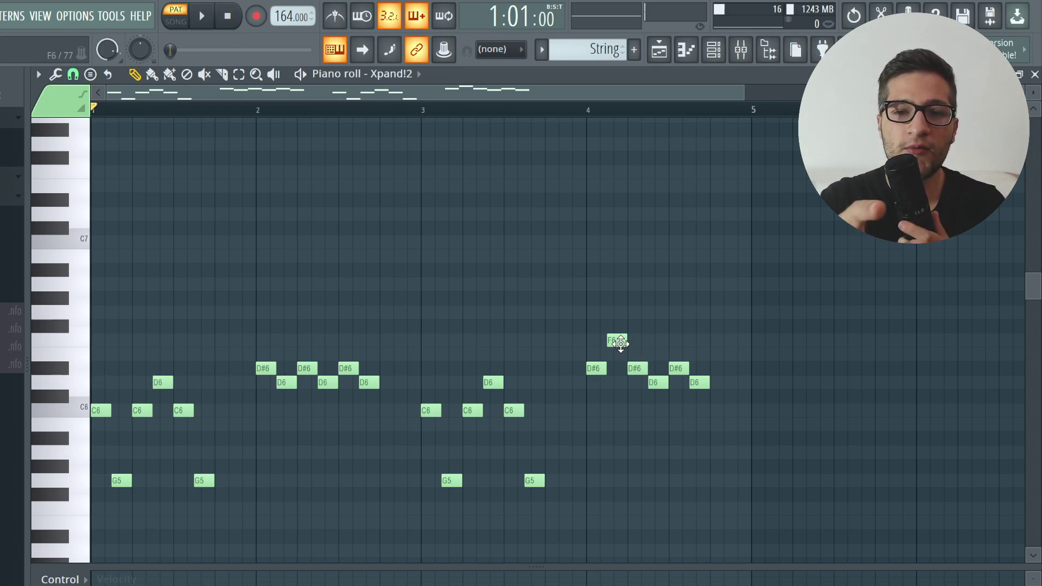
key(space)
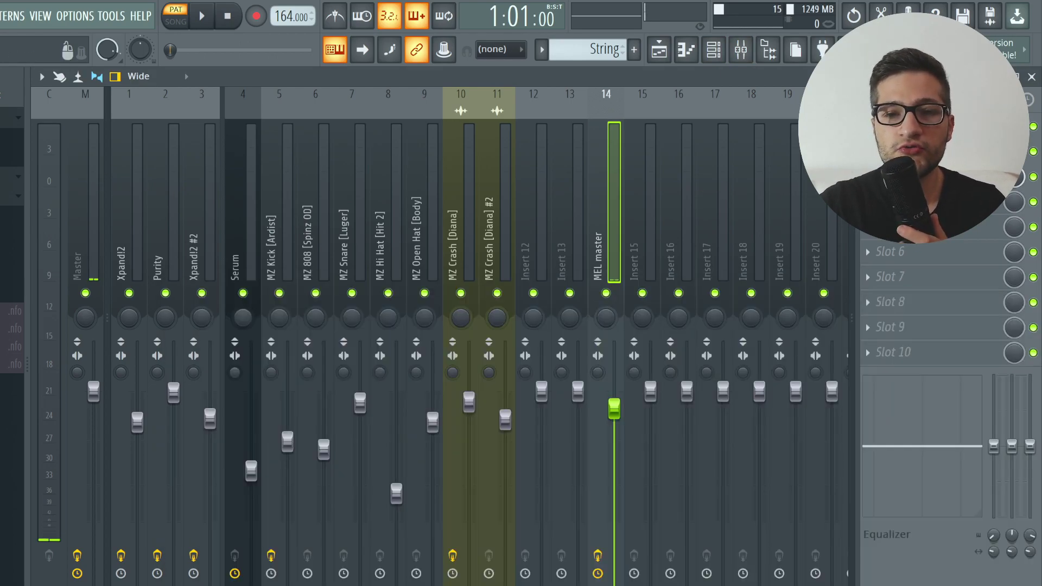
Inspect the Xpand!2, Purity and Xpand!2 #2 mixer tracks one after another
click(145, 217)
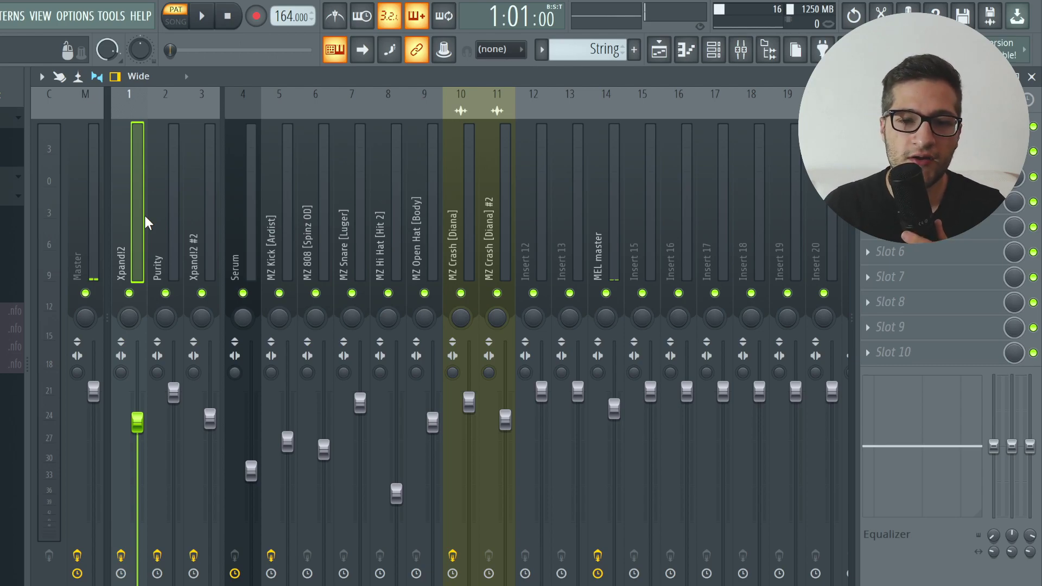
click(164, 206)
click(201, 206)
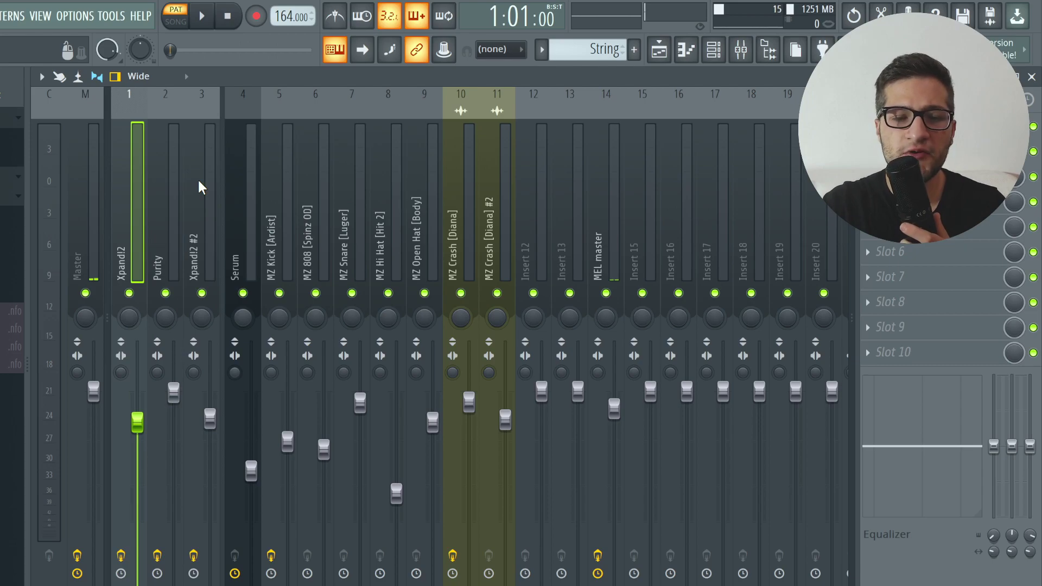
key(Right)
key(Right)
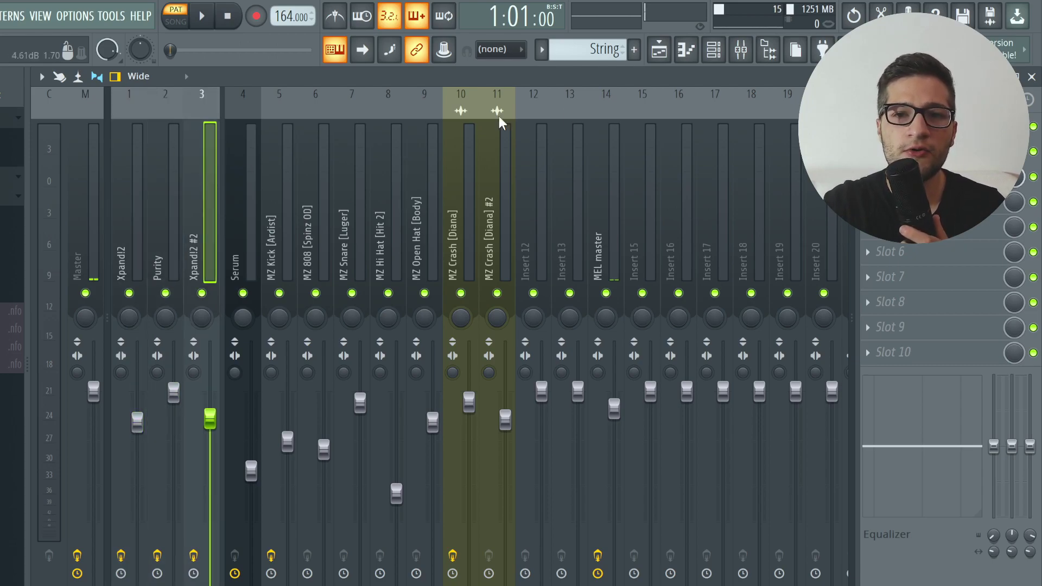
Open the Pattern 10 clip from the playlist in the piano roll and play its Kontakt chords
click(658, 59)
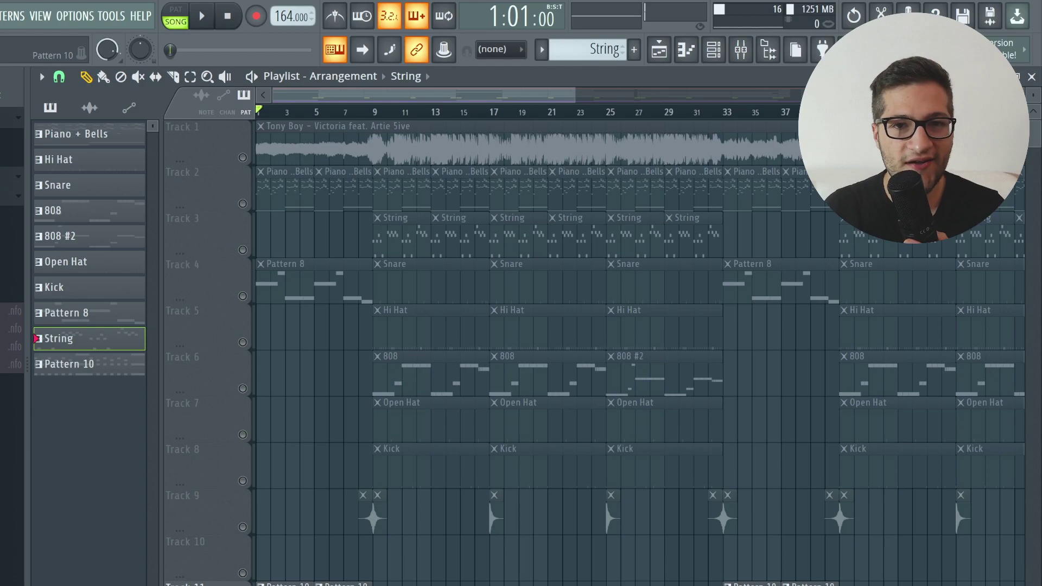
double_click(285, 585)
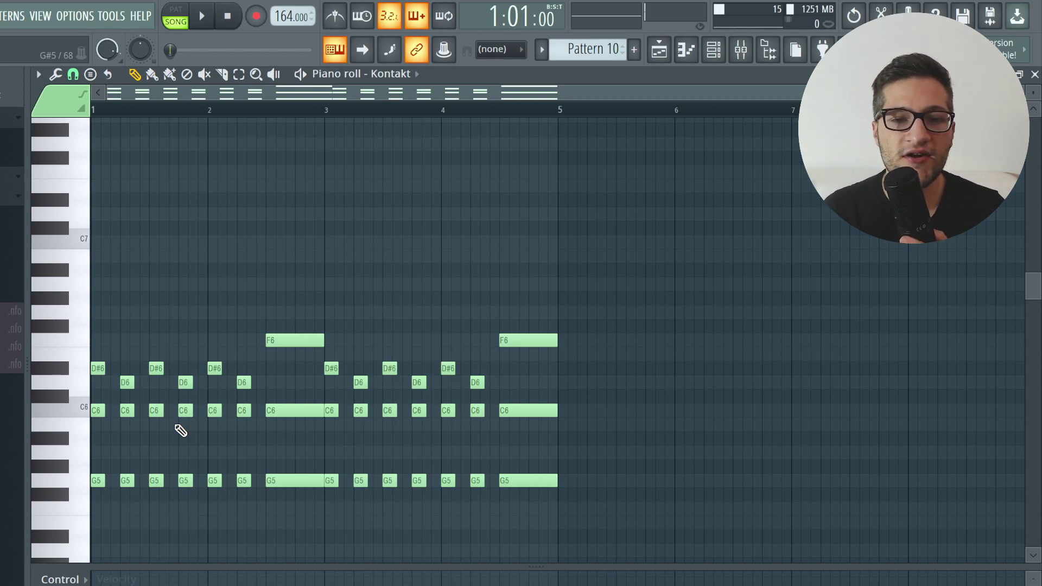
key(space)
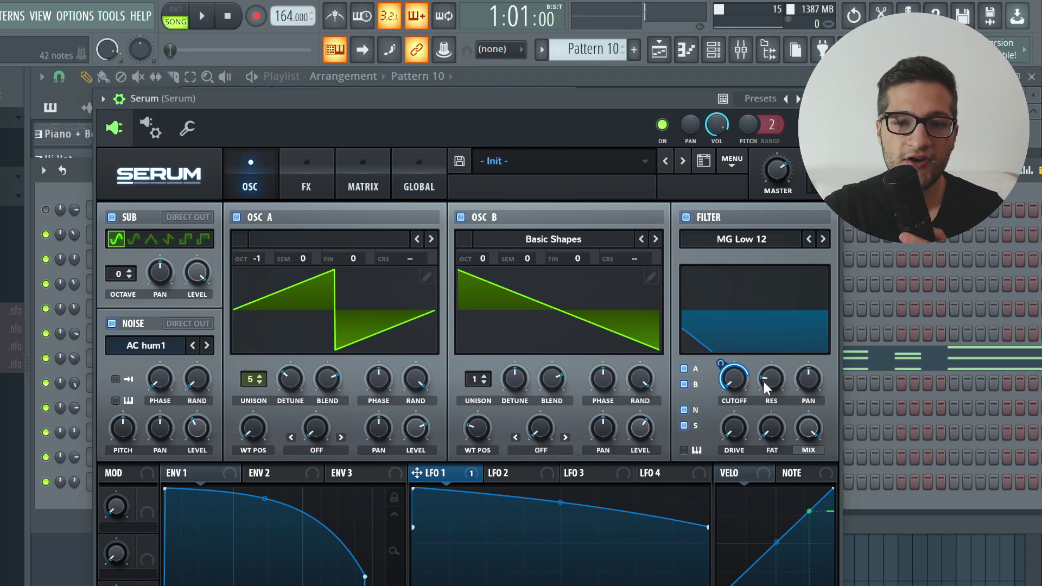
Review the effects rack of the Serum bass sound and close the synth
click(306, 186)
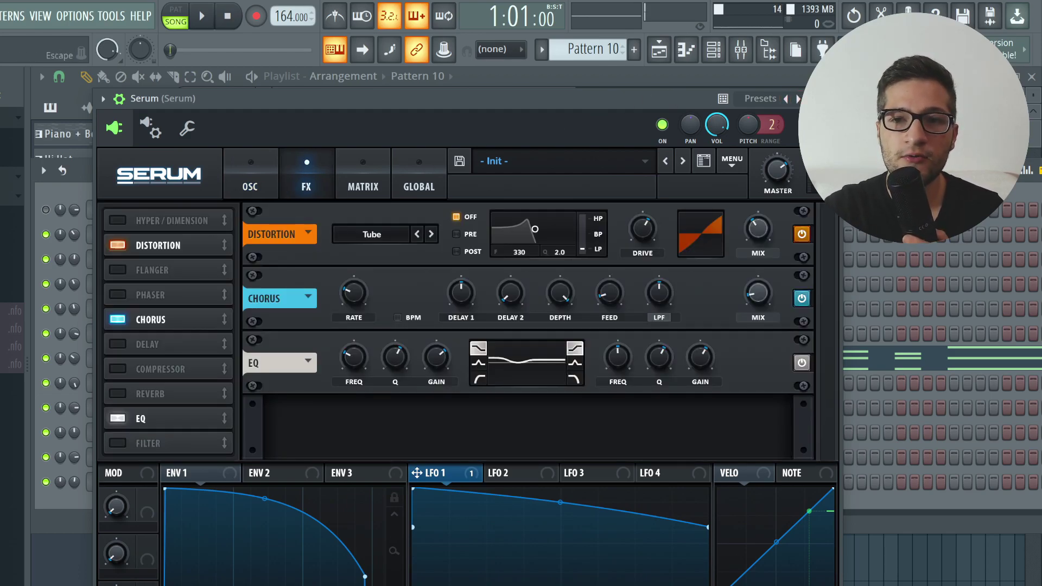
click(828, 99)
Open the first Pattern 8 clip from the playlist and play its Serum bass notes in the piano roll
click(286, 102)
double_click(296, 265)
ctrl+scroll(301, 274, down, 2)
scroll(309, 276, up, 8)
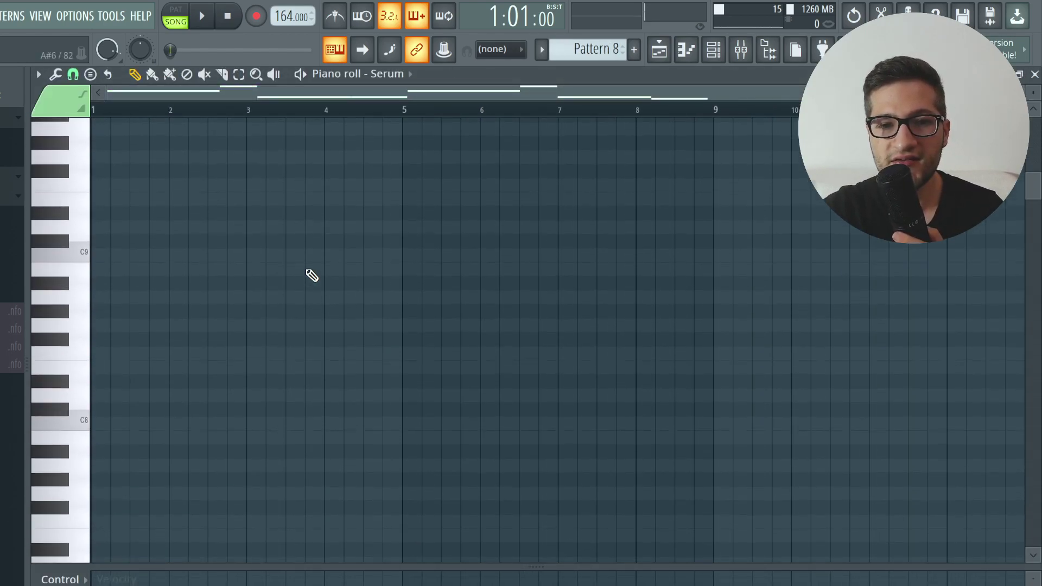
scroll(312, 276, down, 20)
key(space)
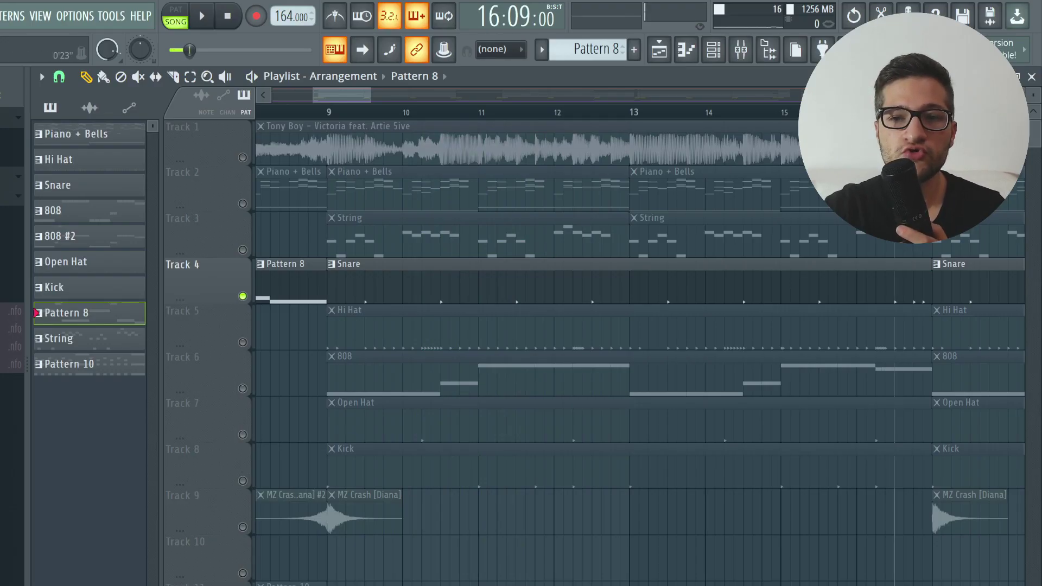
Play the soloed Snare part in the arrangement and examine the Hi Hat pattern's rolls in the piano roll
key(space)
key(space)
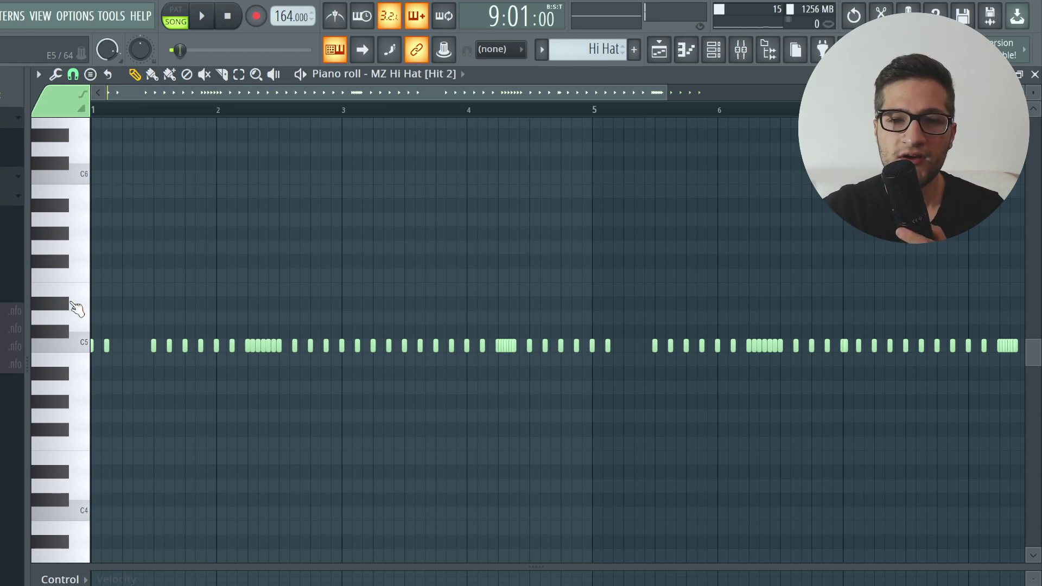
key(space)
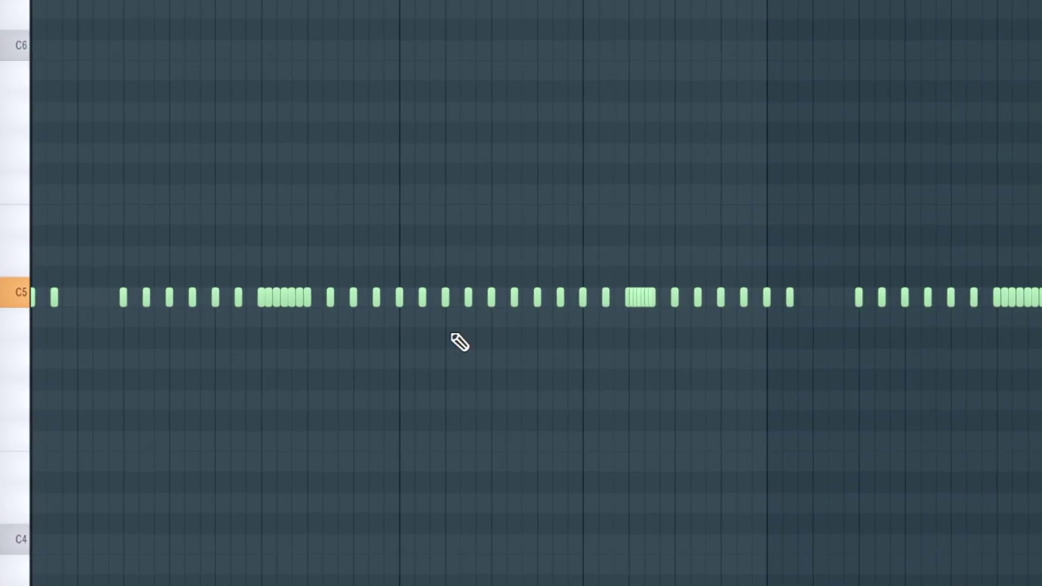
scroll(447, 334, down, 1)
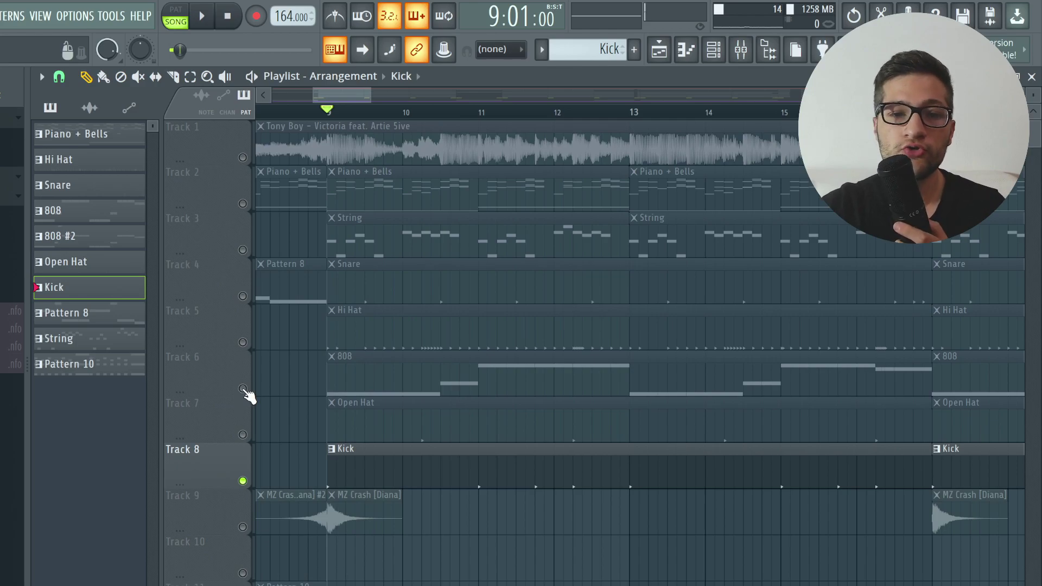
Open the 808 clip at bar 9 in the piano roll and play the first half of its bass line
double_click(361, 372)
scroll(373, 377, down, 1)
scroll(373, 377, up, 1)
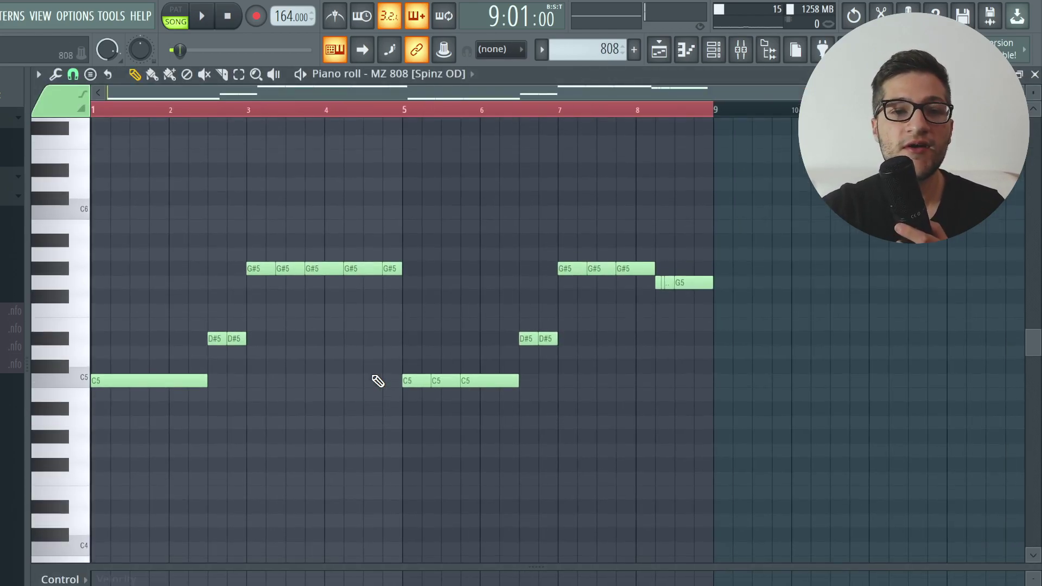
key(space)
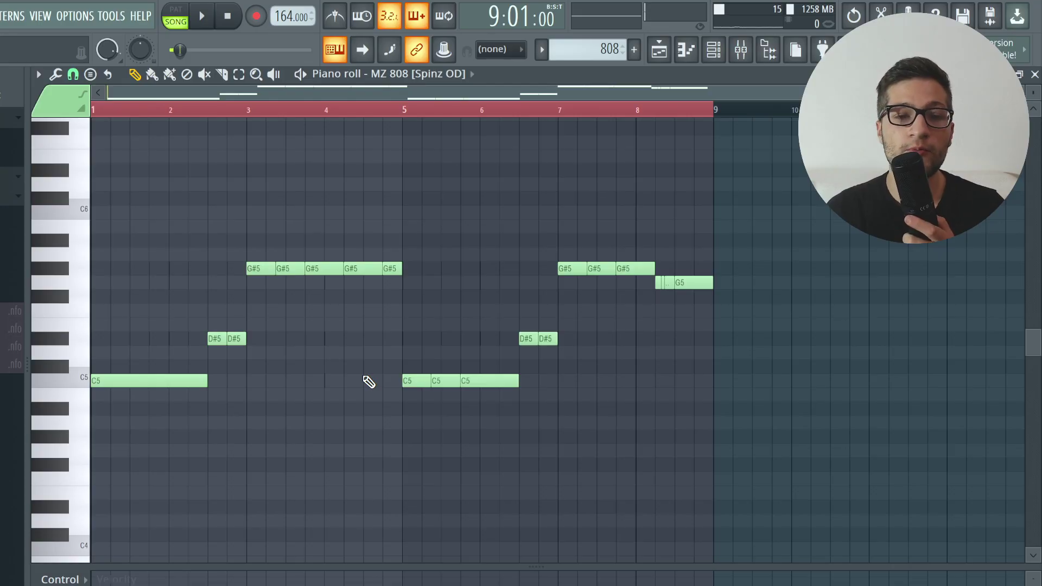
ctrl+scroll(90, 371, up, 4)
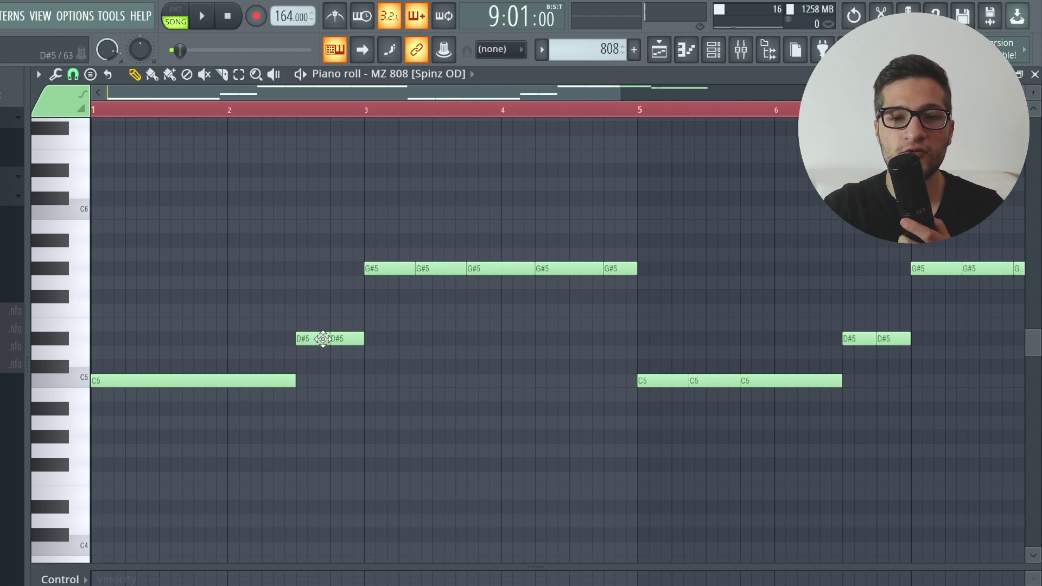
scroll(364, 334, up, 2)
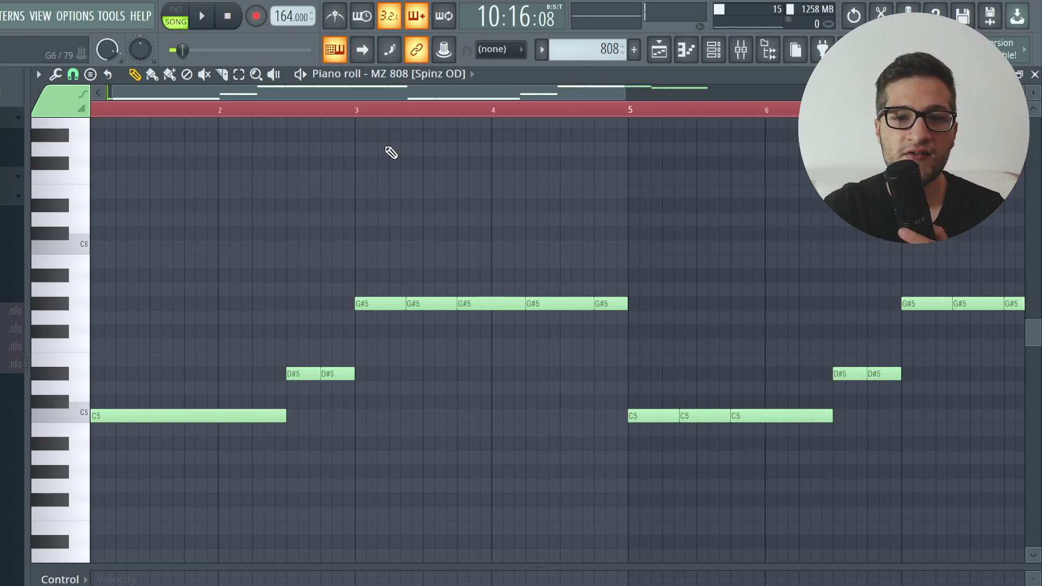
key(space)
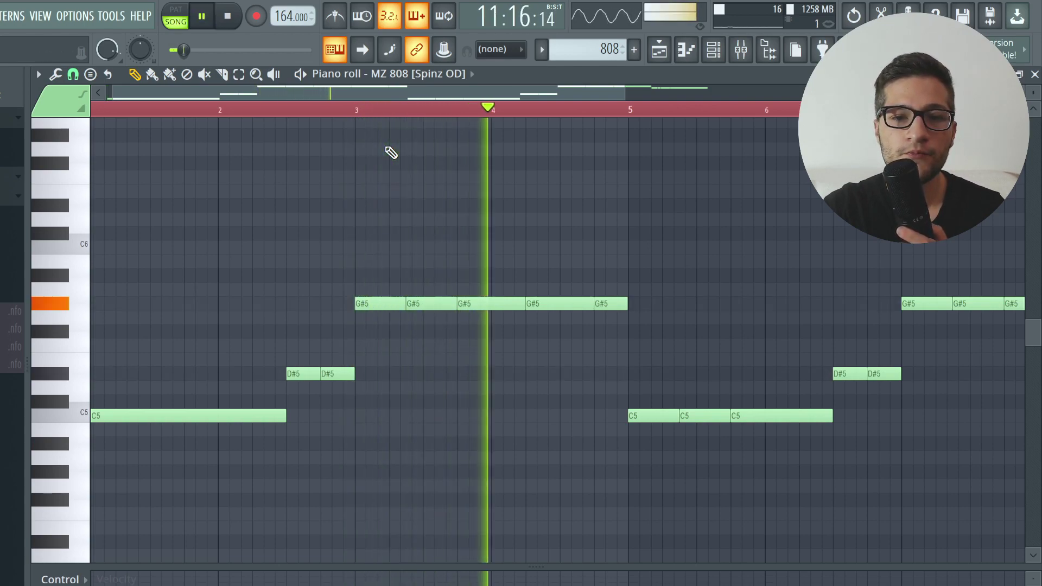
key(space)
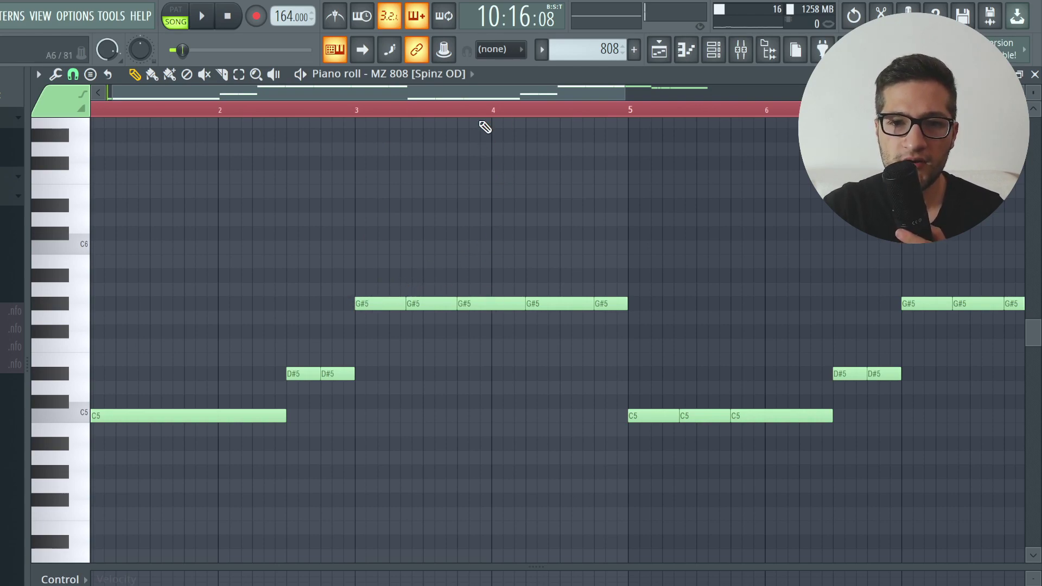
click(498, 123)
right_click(498, 120)
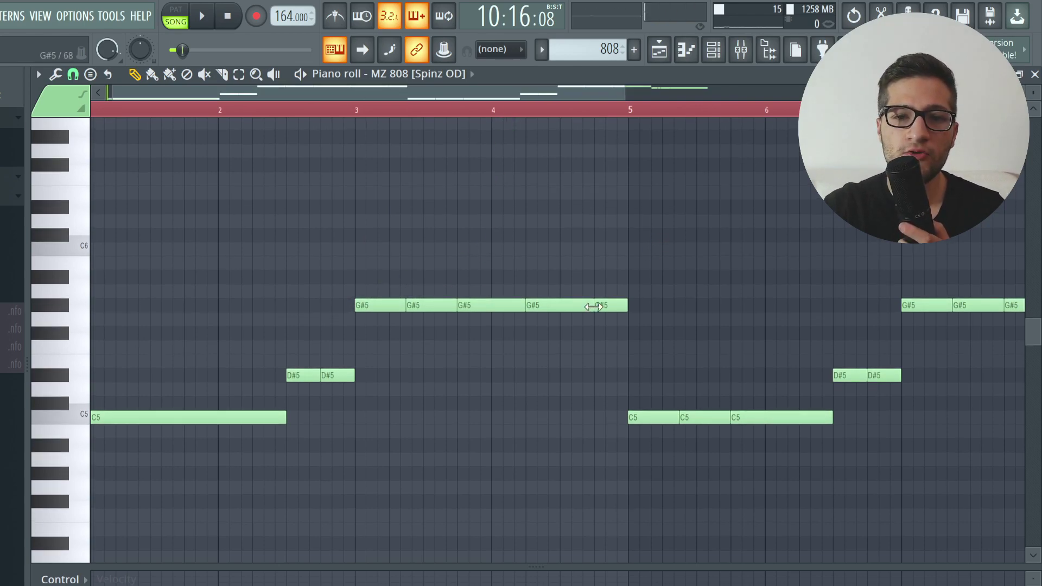
Play the second half of the 808 pattern from bar 5 of the piano roll
scroll(592, 308, down, 4)
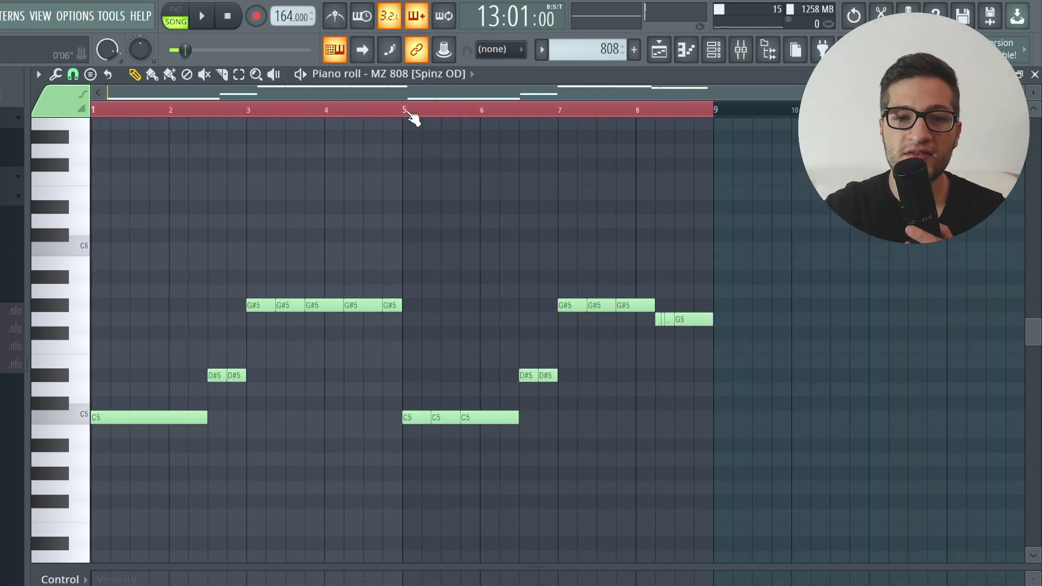
key(space)
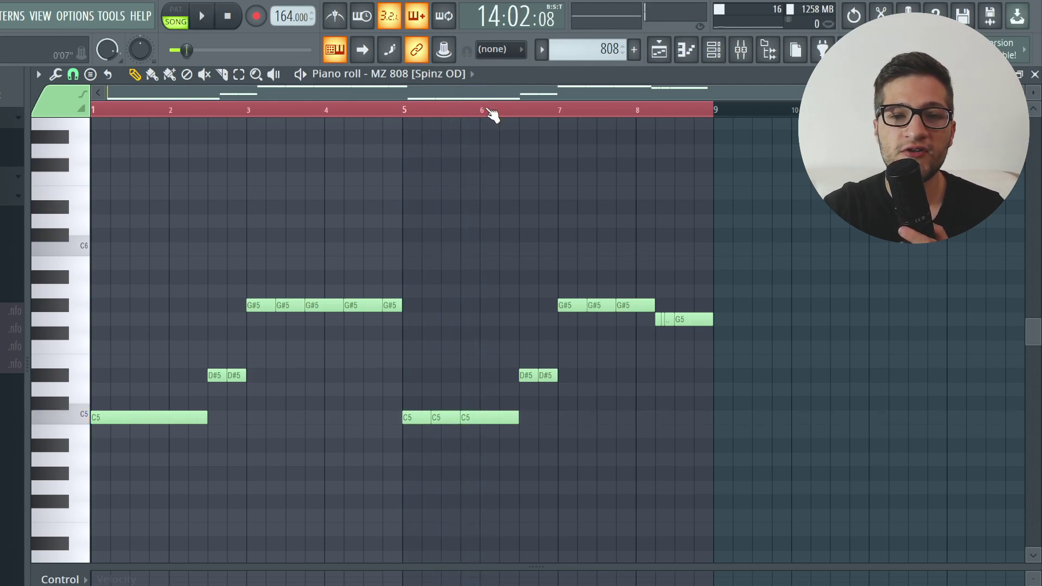
click(491, 113)
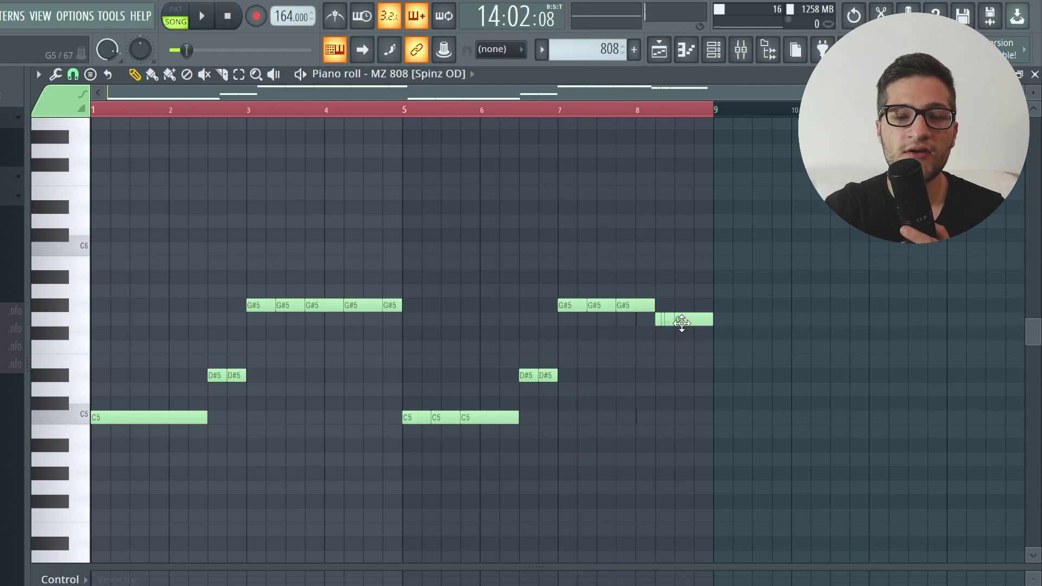
Return to the playlist and play the soloed 808 and Kick tracks from bar 9
click(658, 49)
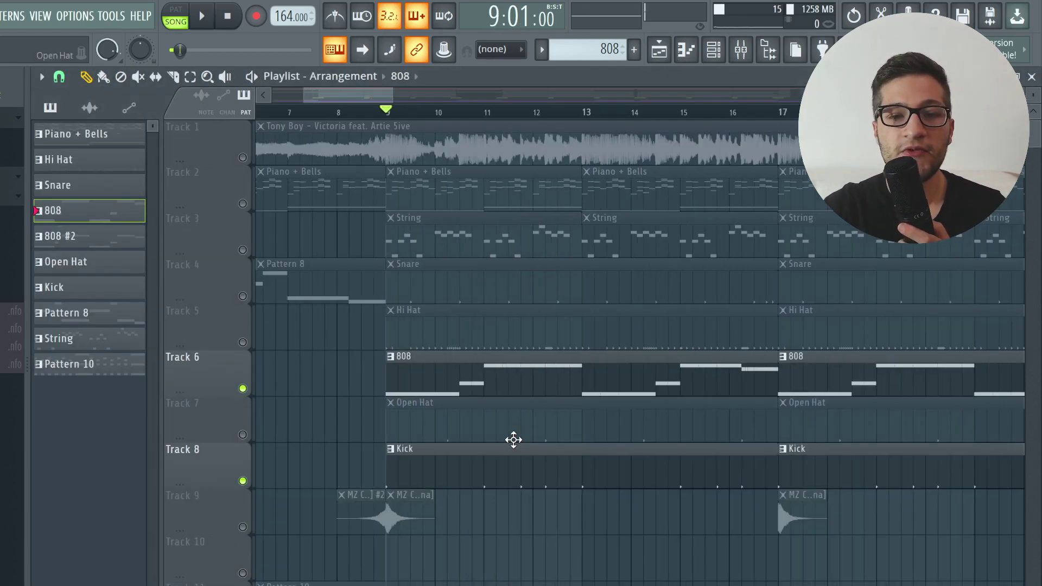
scroll(513, 440, right, 1)
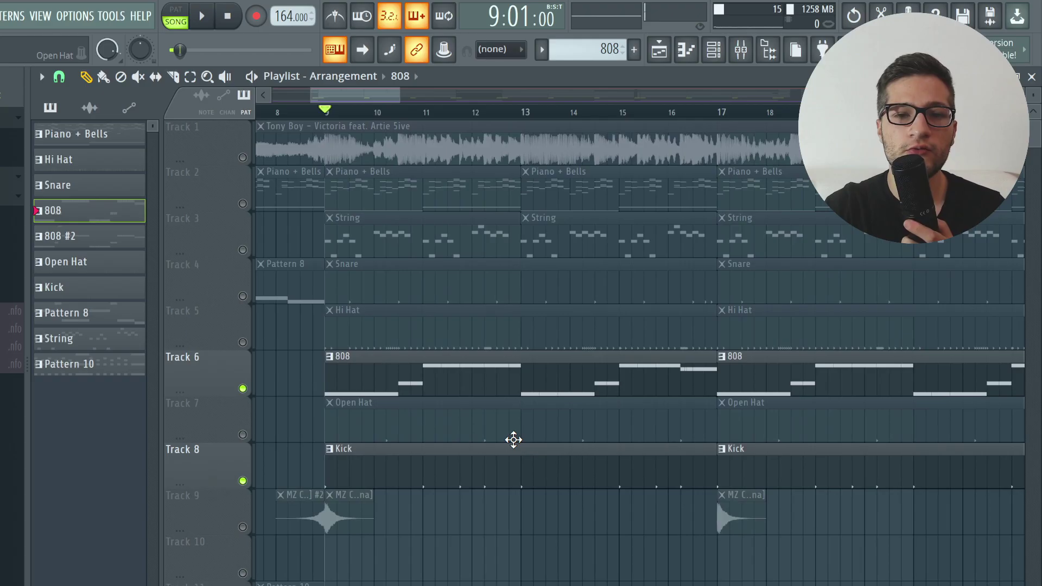
key(space)
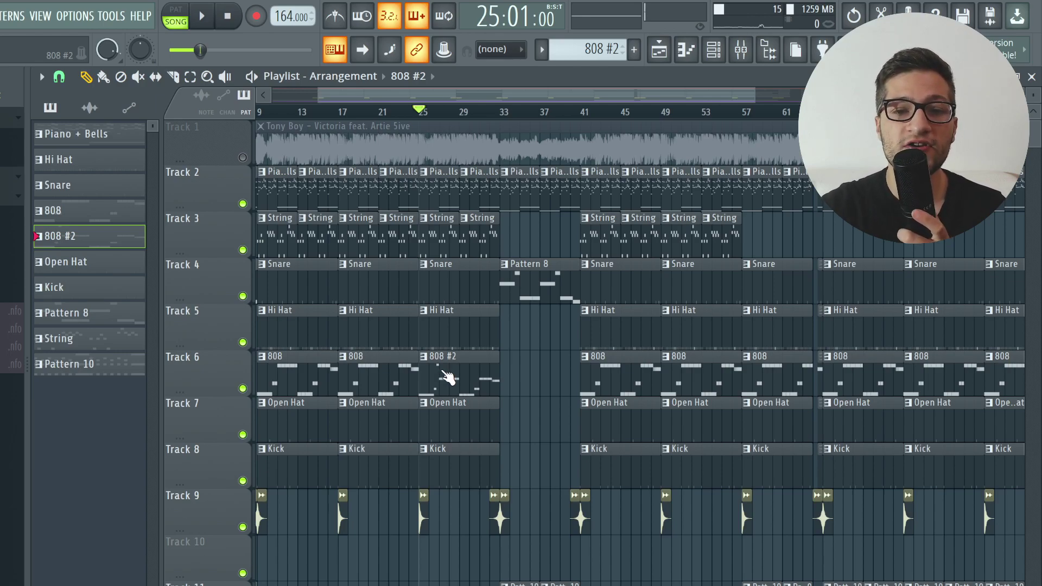
Play the 808 #2 pattern from bar 25 in the piano roll and select its high D#6 note and closing G5 roll
double_click(449, 383)
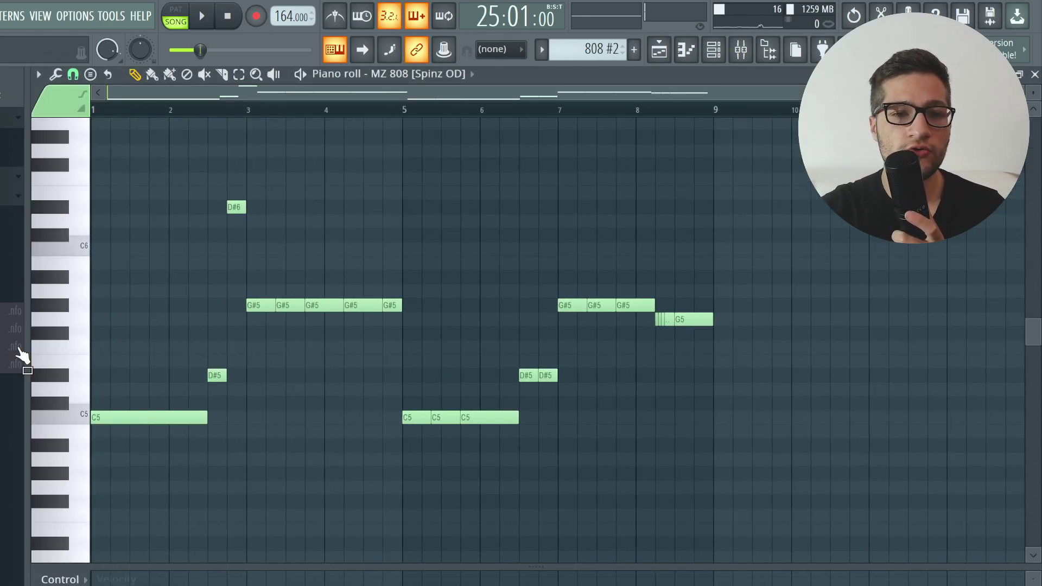
key(space)
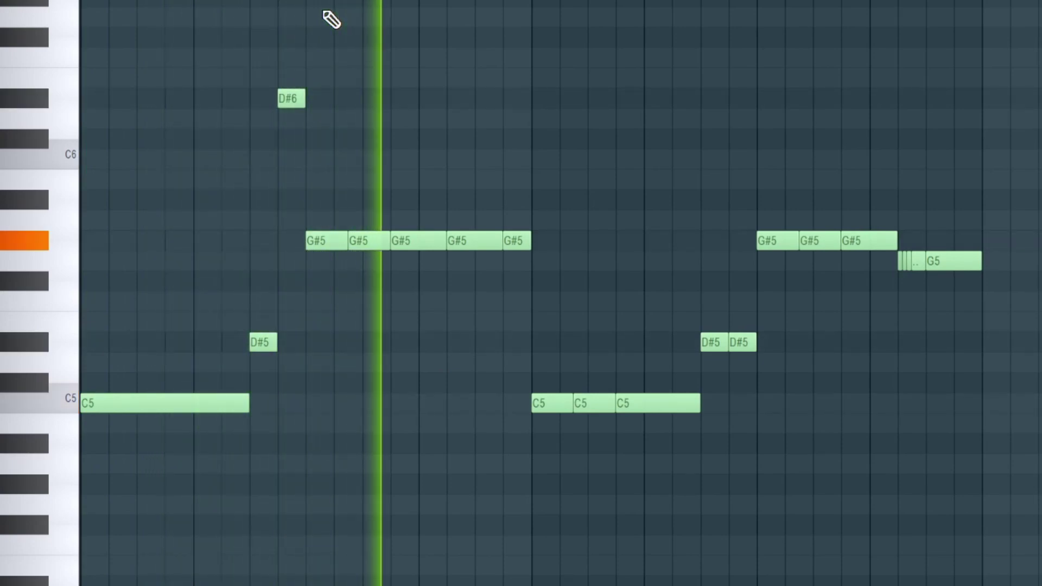
key(space)
drag(187, 183, 258, 251)
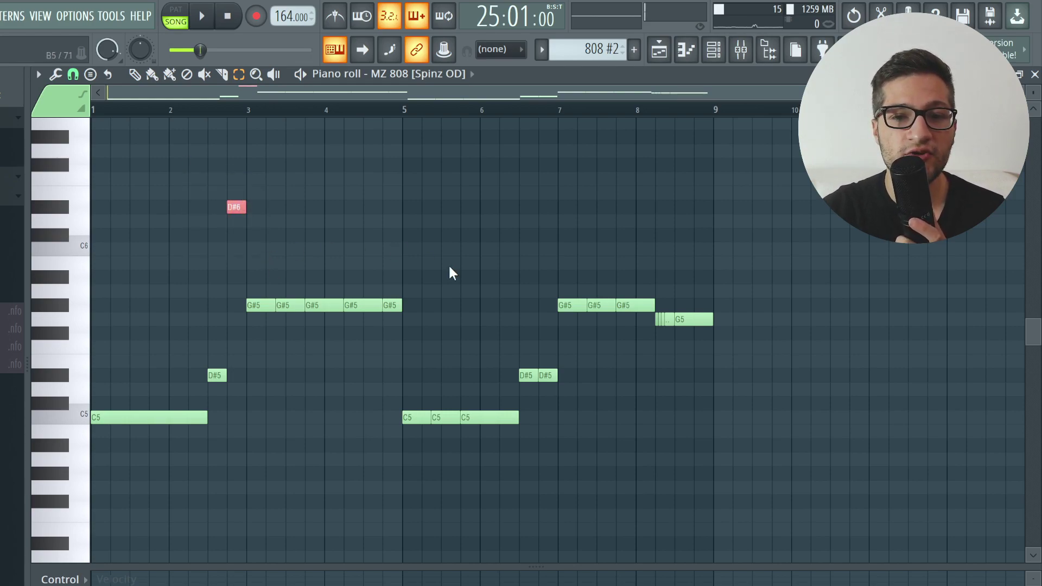
drag(656, 313, 711, 340)
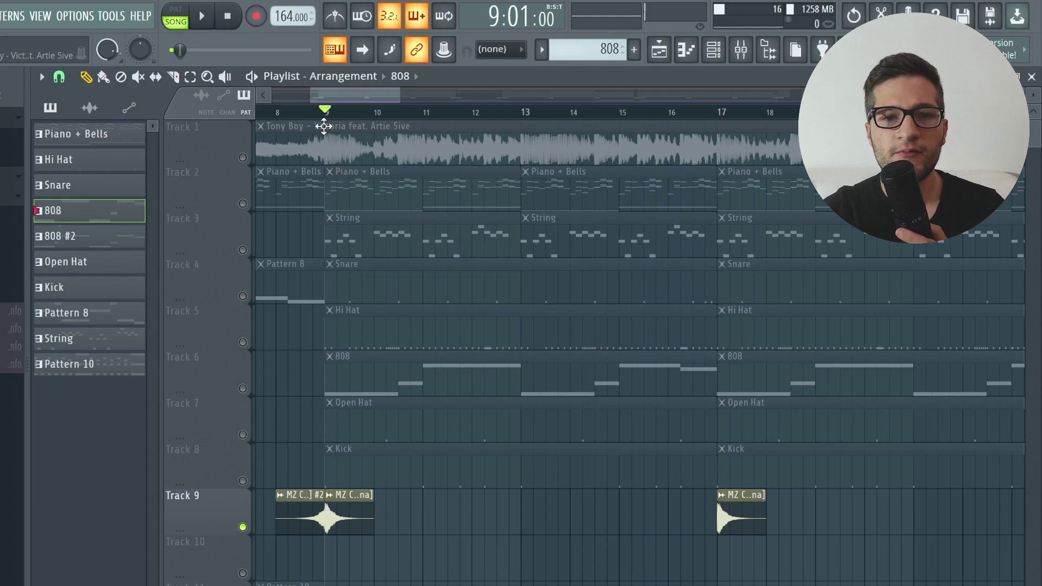
Play the soloed Track 9 samples in the playlist, starting in bar 8 just before the first drop
drag(324, 115, 300, 112)
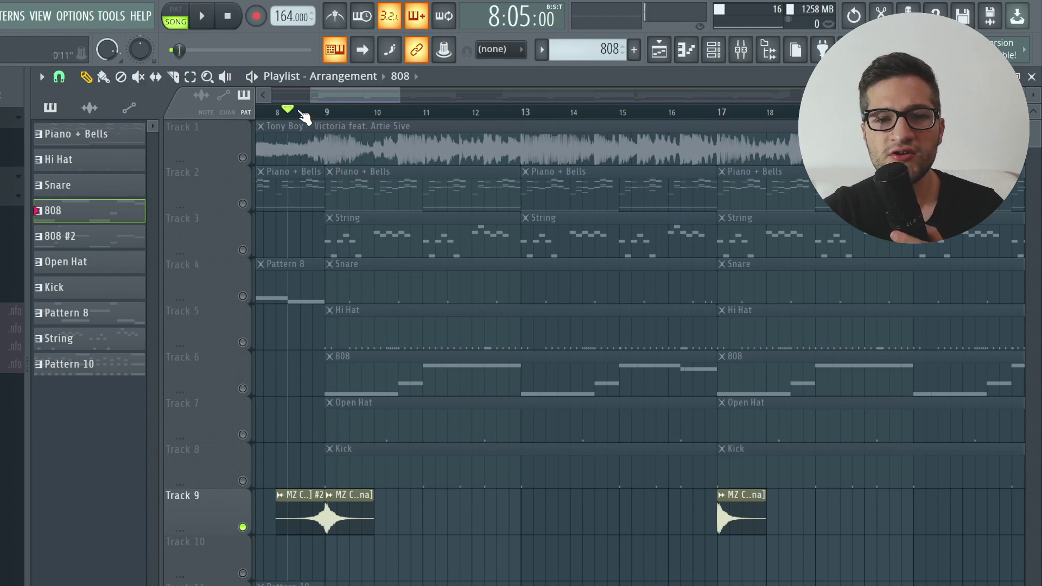
key(space)
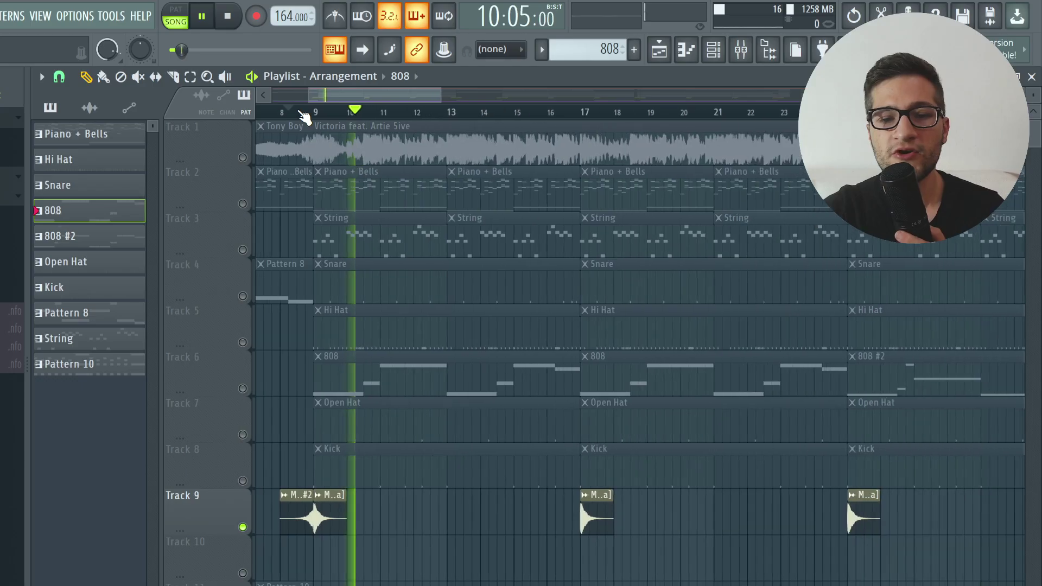
key(space)
Review the full arrangement by placing the playhead at the break in bar 33 and at the drums' return in bar 41
scroll(300, 113, down, 4)
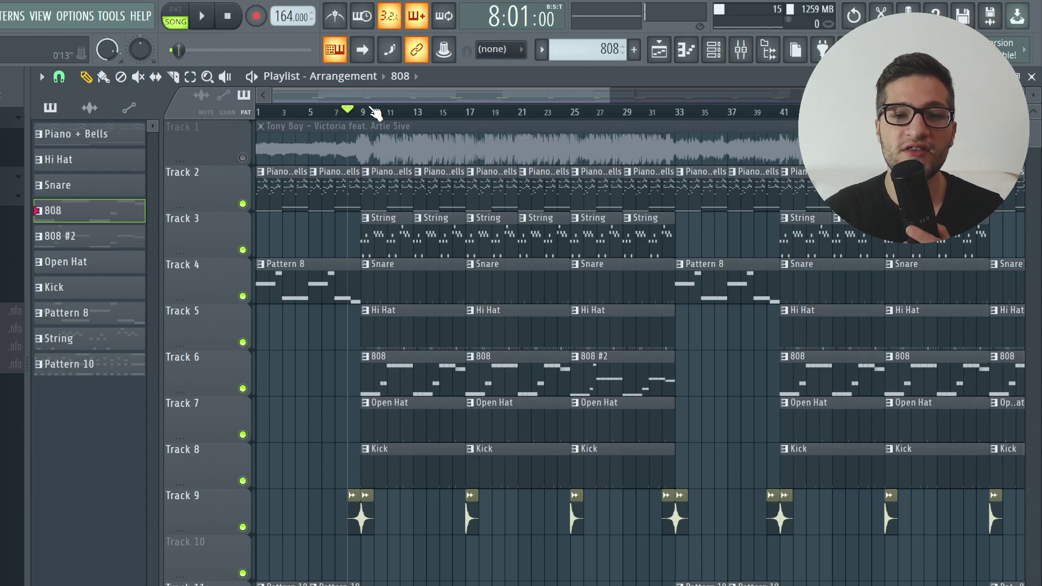
drag(374, 112, 694, 172)
scroll(687, 164, right, 5)
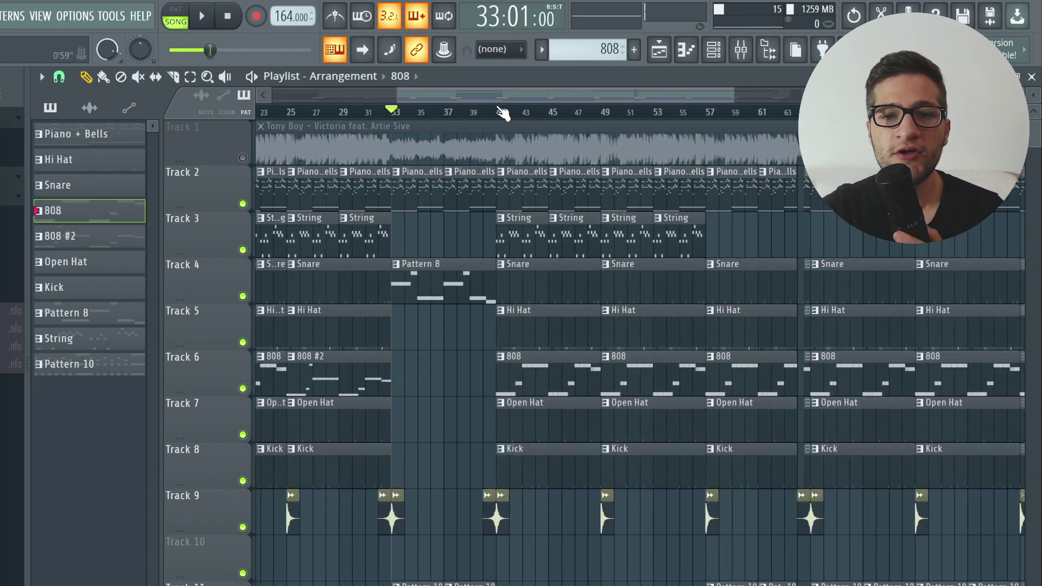
click(501, 114)
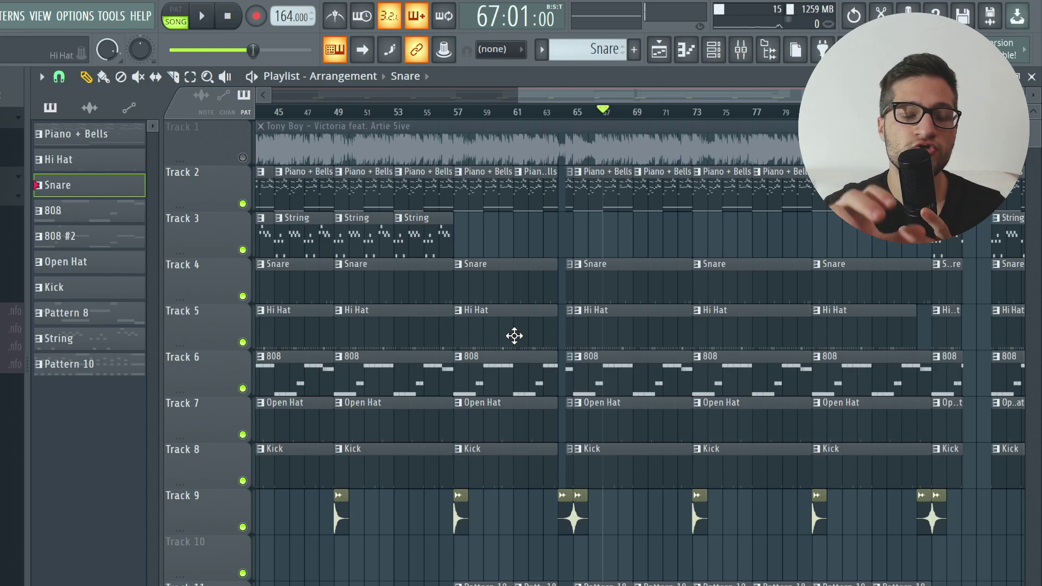
Place the playhead at bar 90 and examine the short clips and the gap before bar 93
scroll(515, 336, down, 5)
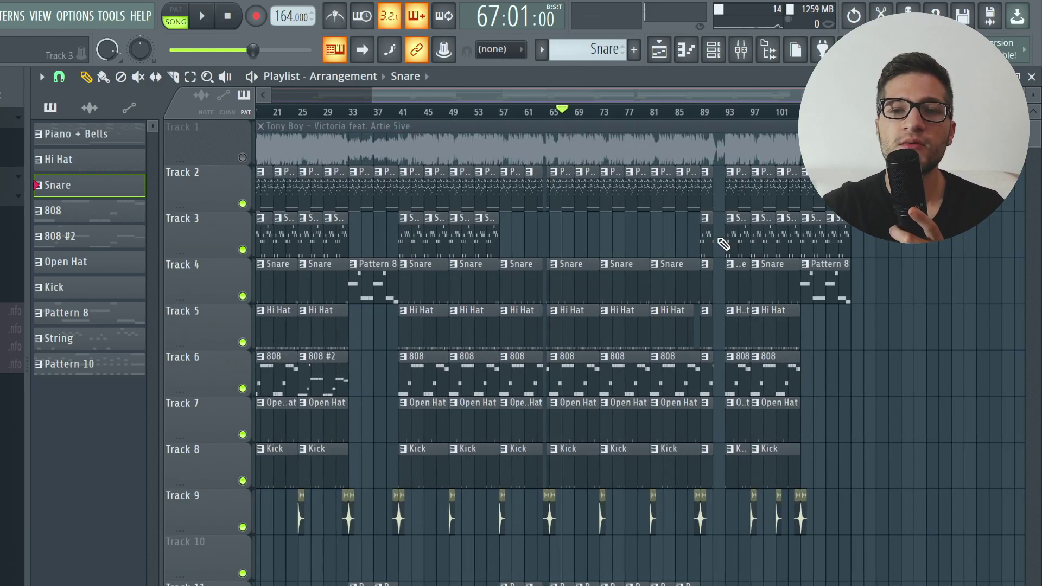
click(711, 114)
scroll(768, 278, up, 3)
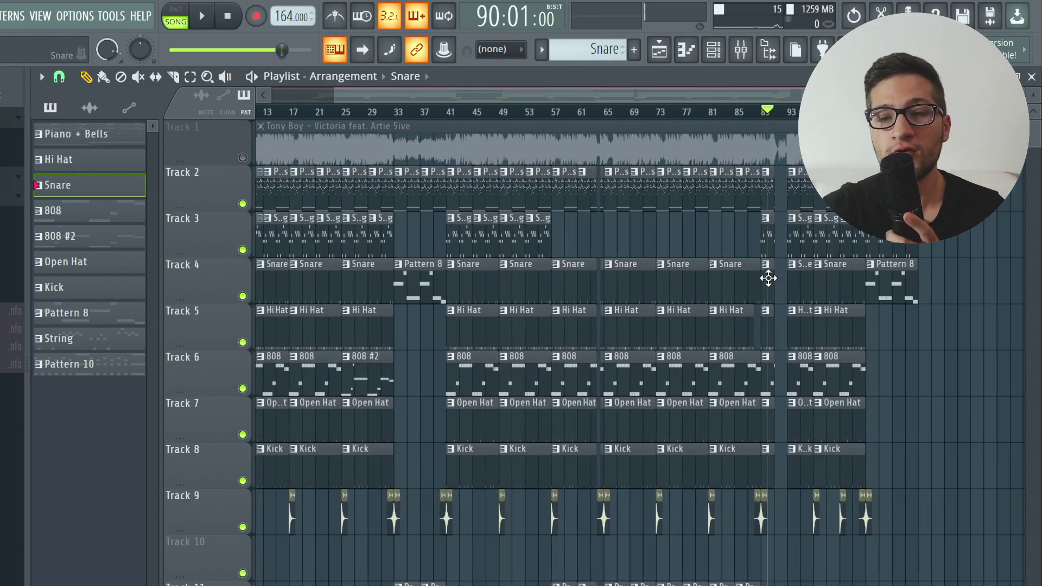
scroll(924, 330, up, 5)
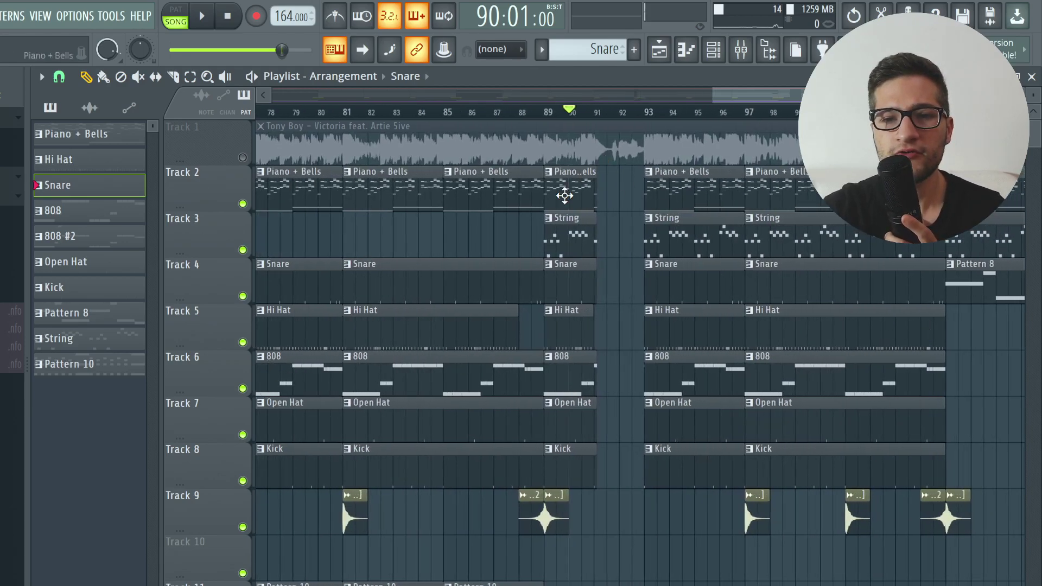